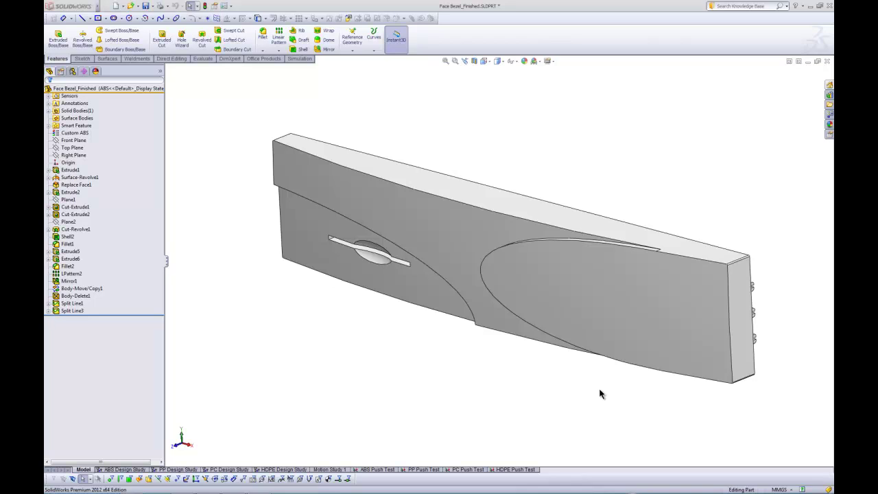
- Select the faceplate part and its Shell2 feature, then switch to the ABS Push Test study
left_click(122, 89)
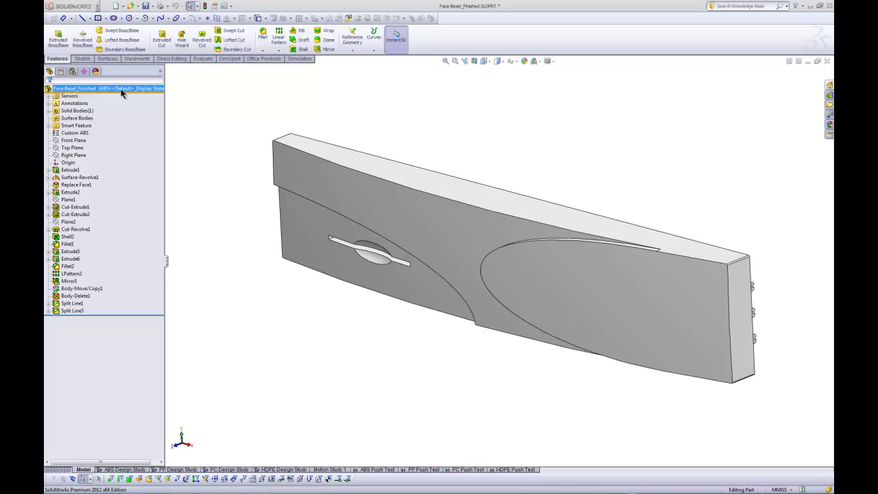
left_click(70, 237)
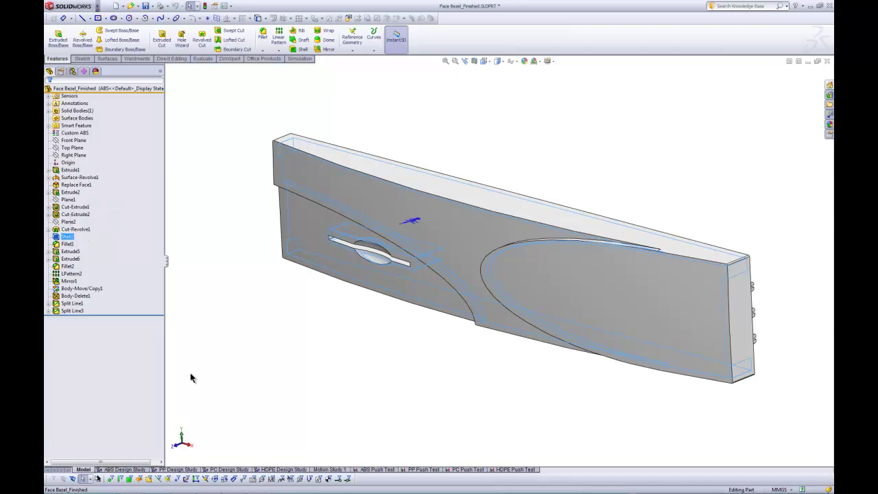
left_click(362, 470)
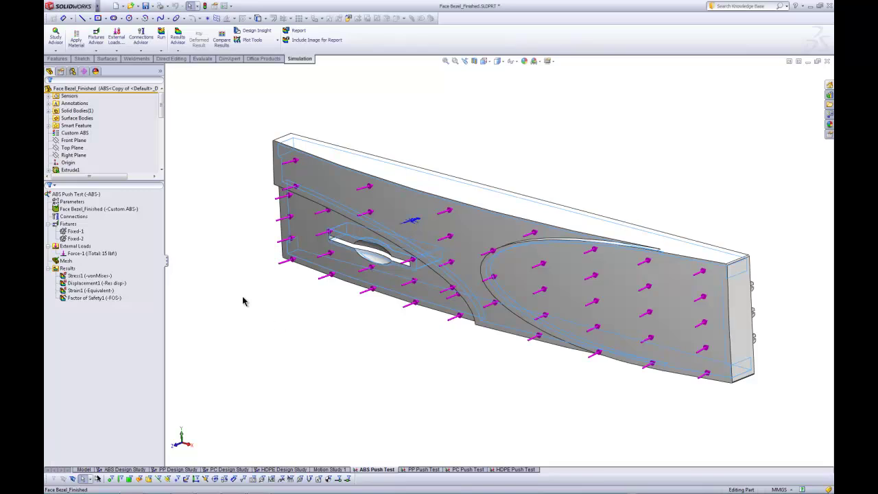
- Review the study's connections, faceplate body, and the Fixed-1 and Fixed-2 fixture faces
left_click(132, 218)
left_click(120, 210)
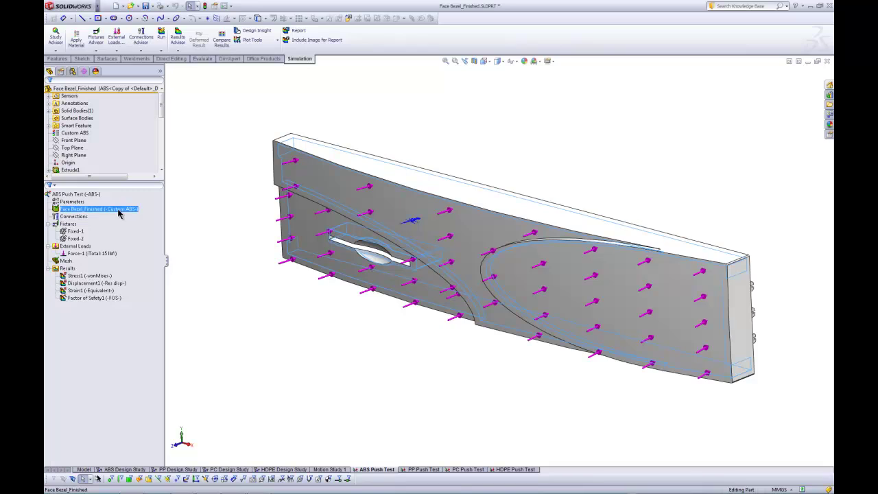
left_click(78, 232)
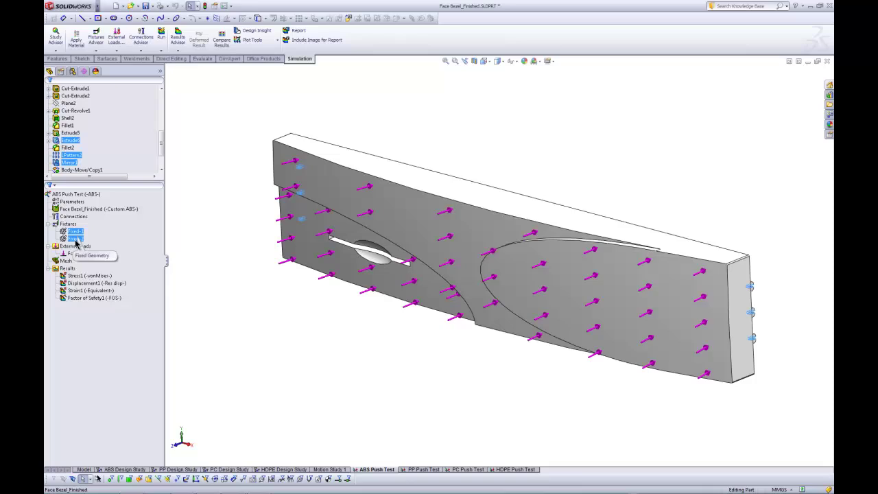
left_click(74, 238)
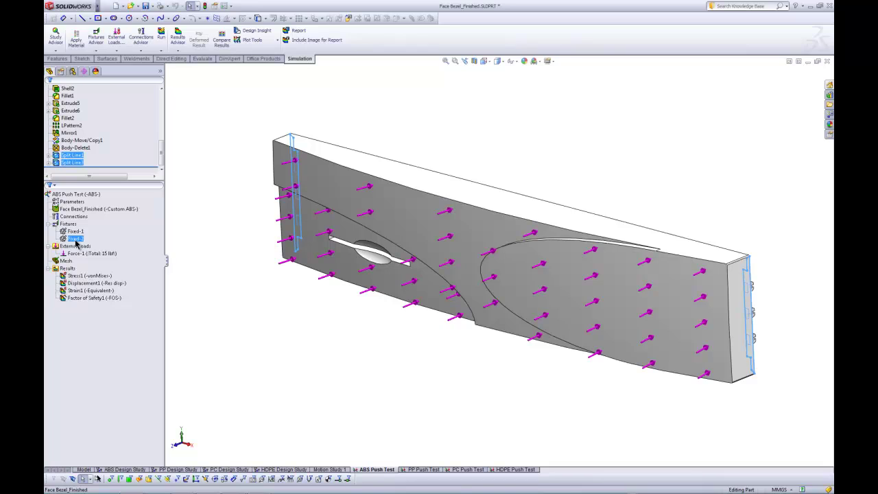
- Highlight the 15 lbf Force-1 load face, then hide its load arrows
left_click(77, 253)
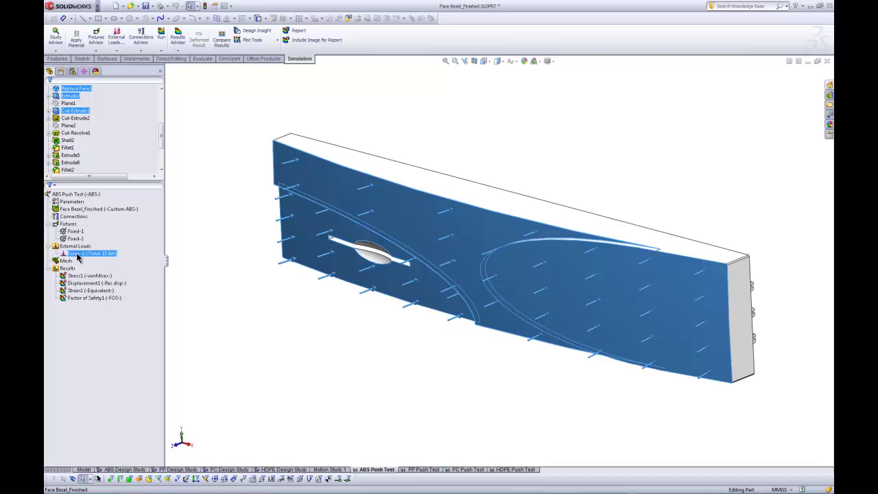
right_click(77, 256)
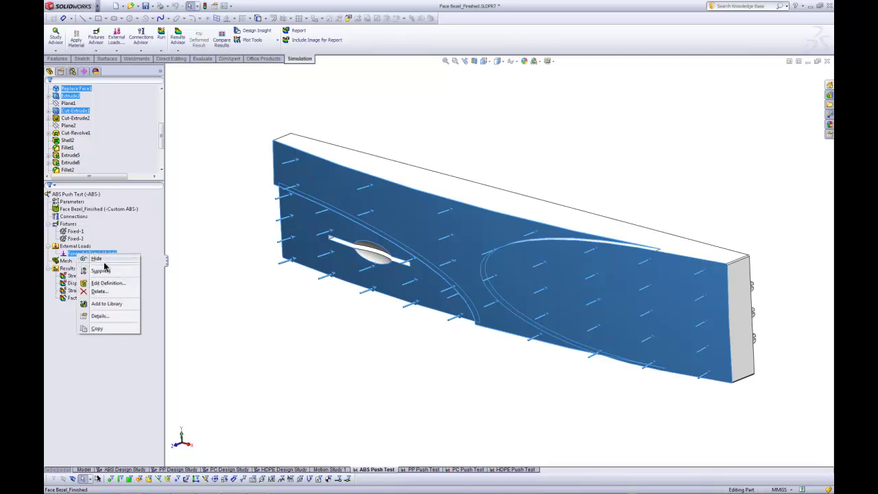
left_click(104, 261)
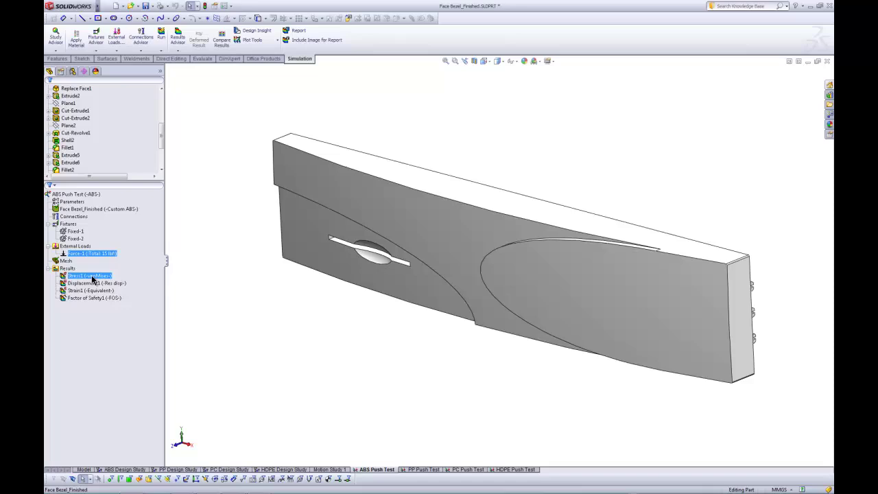
- Display the Stress1 von Mises plot and view the faceplate from the back and underside
double_click(91, 275)
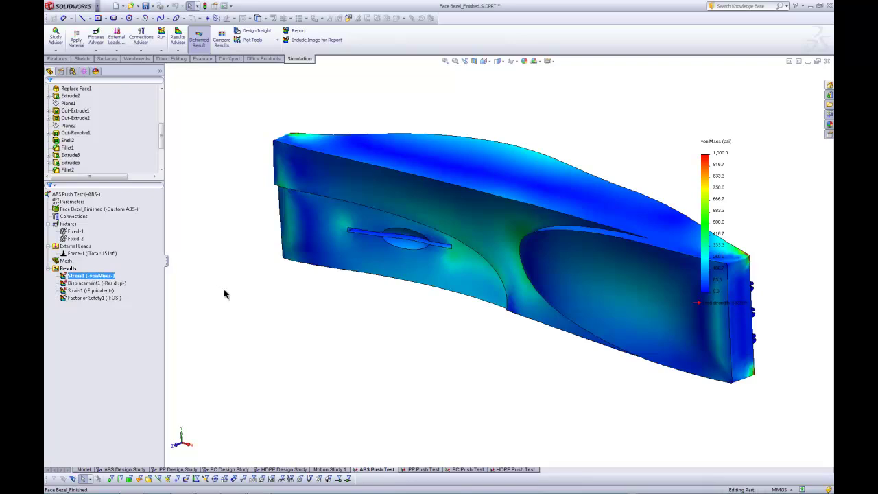
middle_click_drag(400, 332, 336, 329, "ctrl")
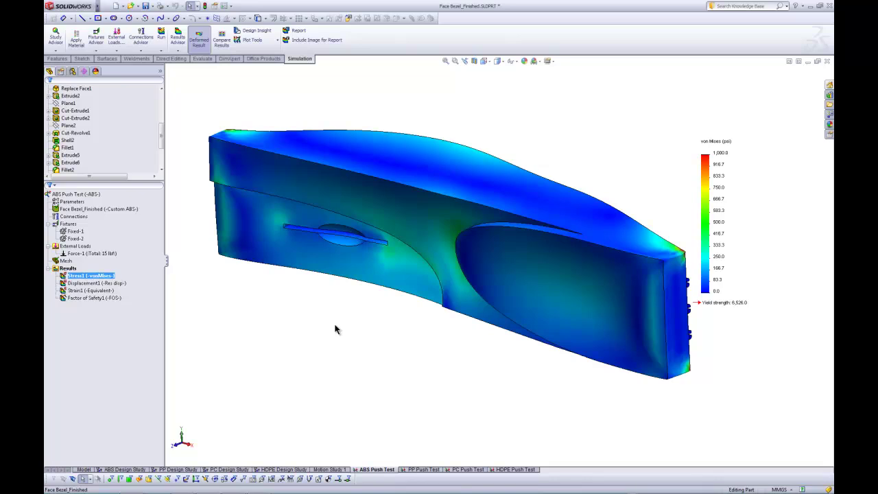
mouse_move(335, 329)
middle_mouse_down()
mouse_move(240, 309)
mouse_move(300, 329)
mouse_move(321, 306)
mouse_move(337, 327)
middle_mouse_up()
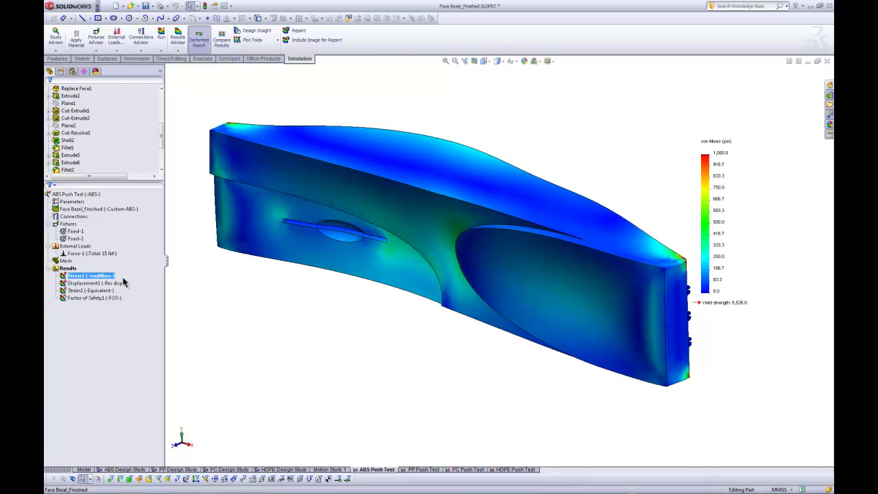
- Animate the stress plot's deformation, then close the Animation panel
right_click(111, 277)
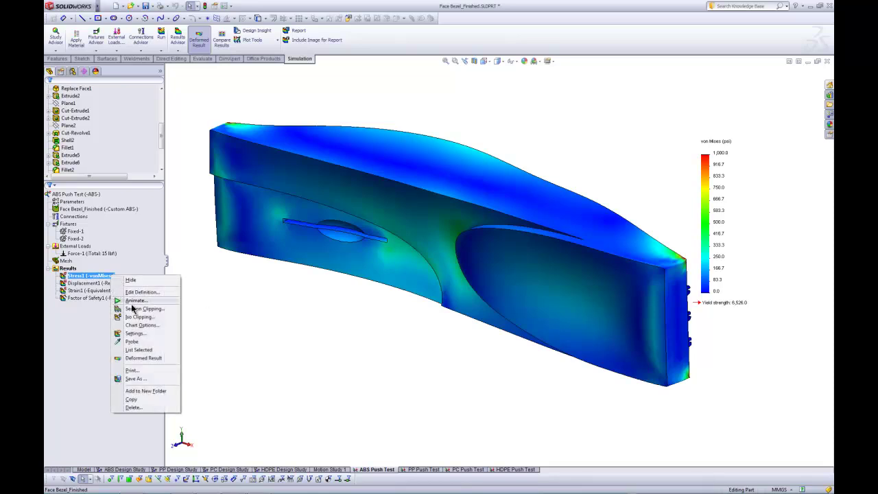
left_click(132, 307)
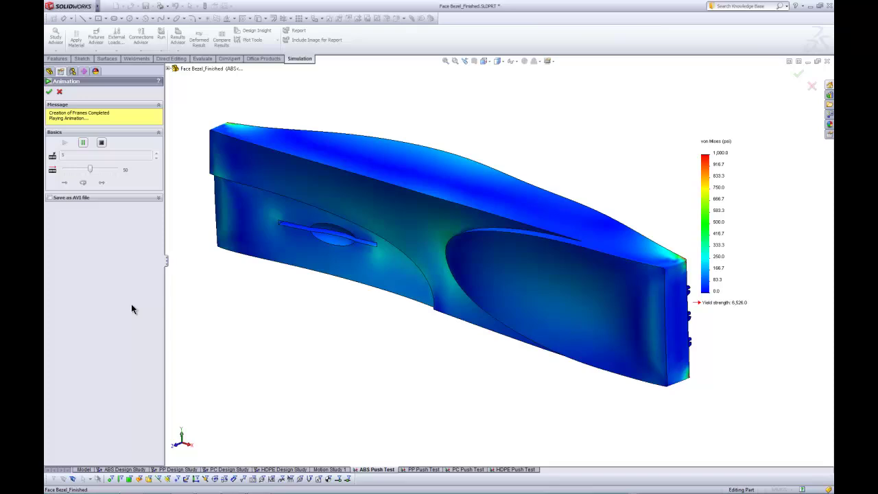
left_click(59, 91)
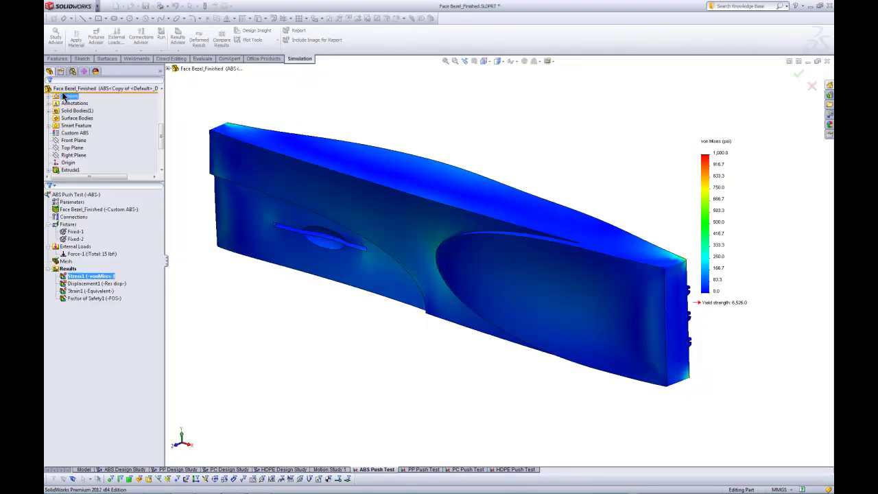
- Show the Displacement1 plot, then the Factor of Safety1 plot with minimum FOS 2.8
double_click(79, 284)
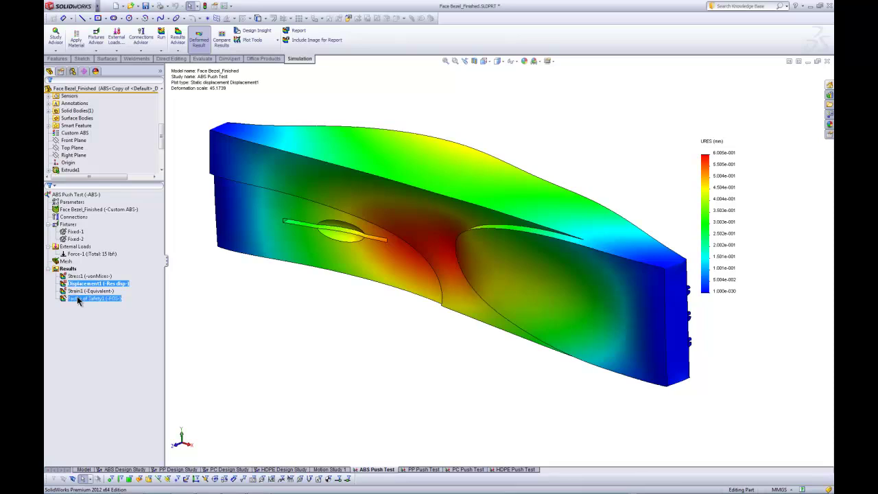
double_click(79, 299)
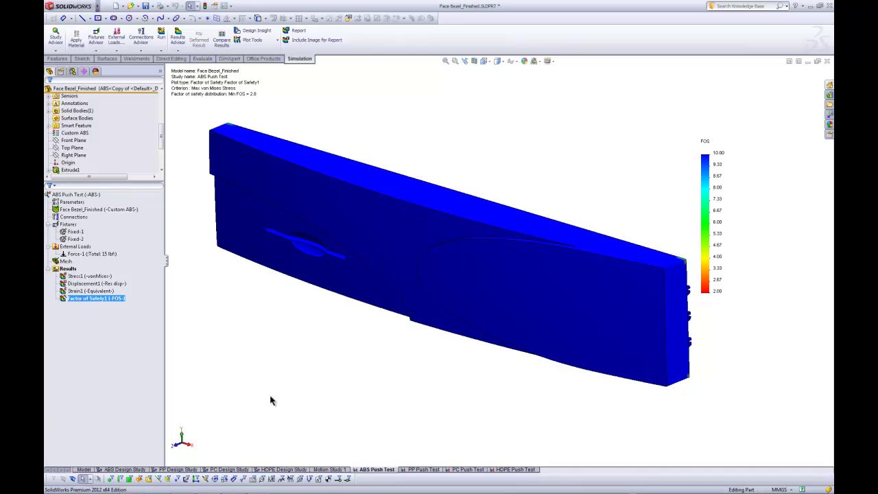
right_click(362, 472)
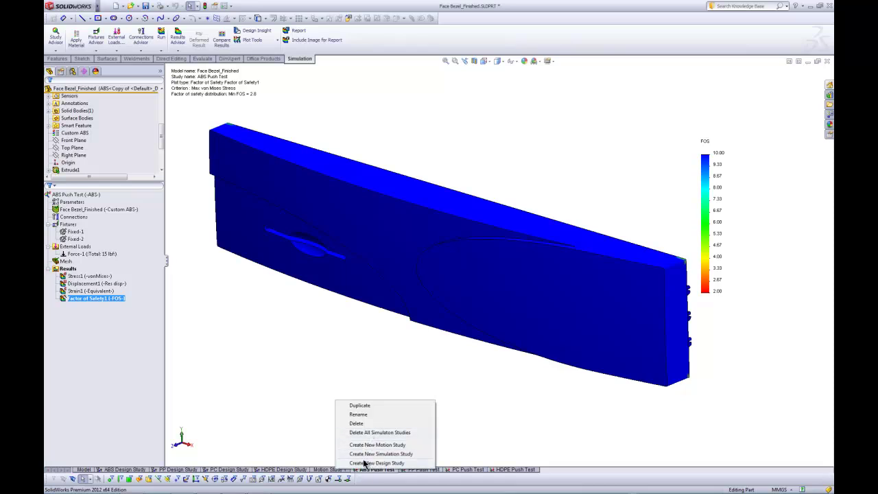
- Open the ABS Design Study, review its variables and constraints, and apply Scenario 1's 1 mm shell
left_click(126, 470)
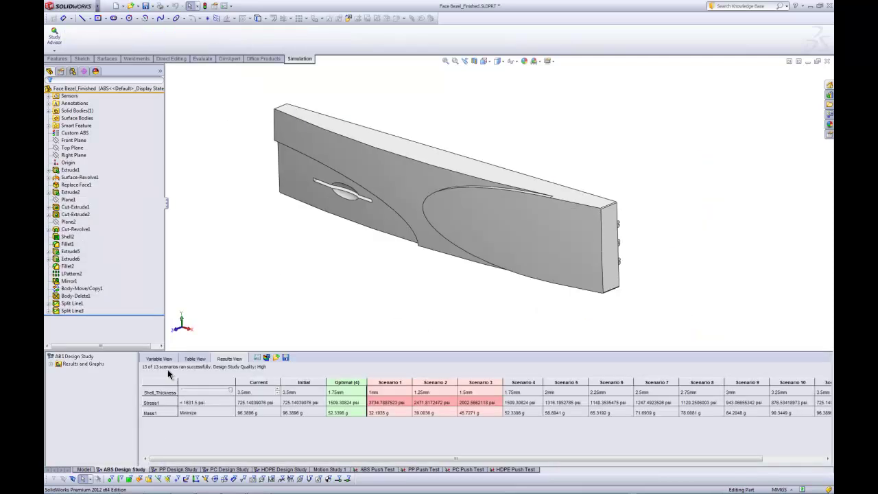
left_click(159, 359)
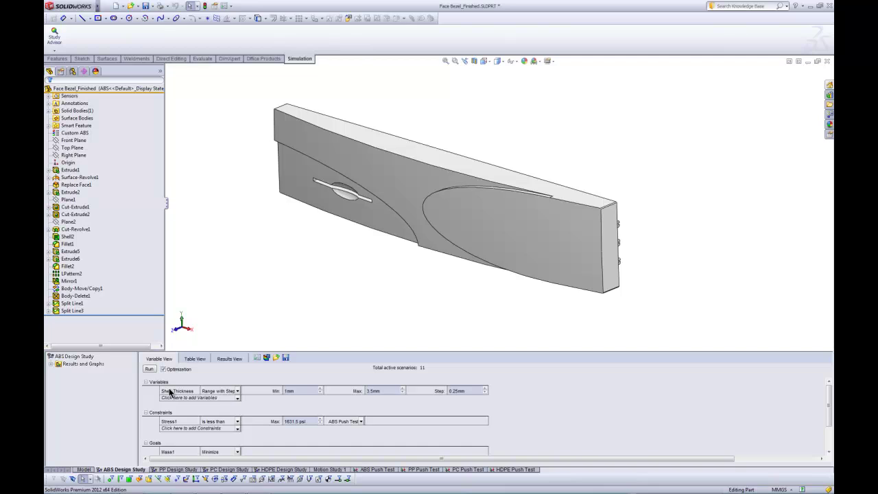
left_click(226, 359)
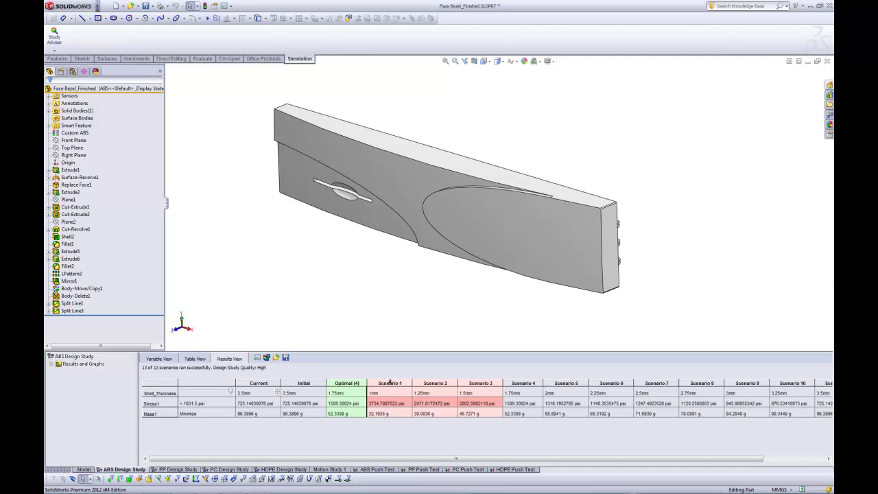
left_click(390, 382)
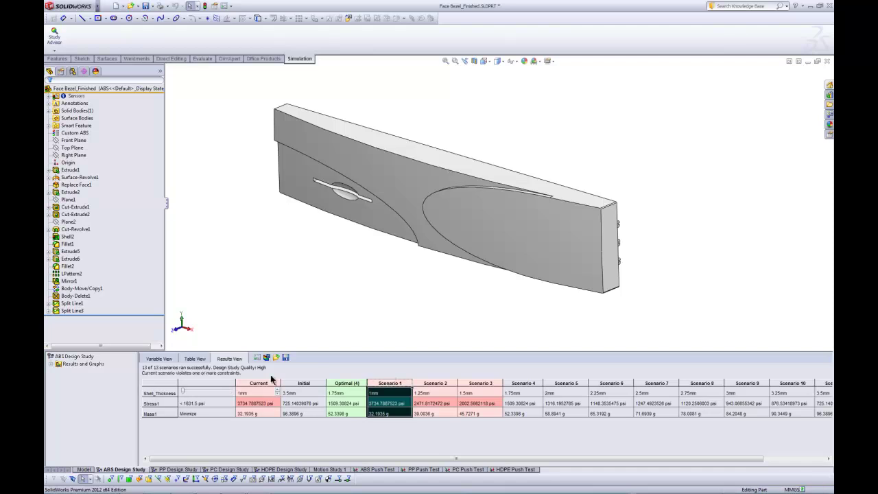
- Expand the study results and display the Stress1 von Mises stress plot
double_click(56, 365)
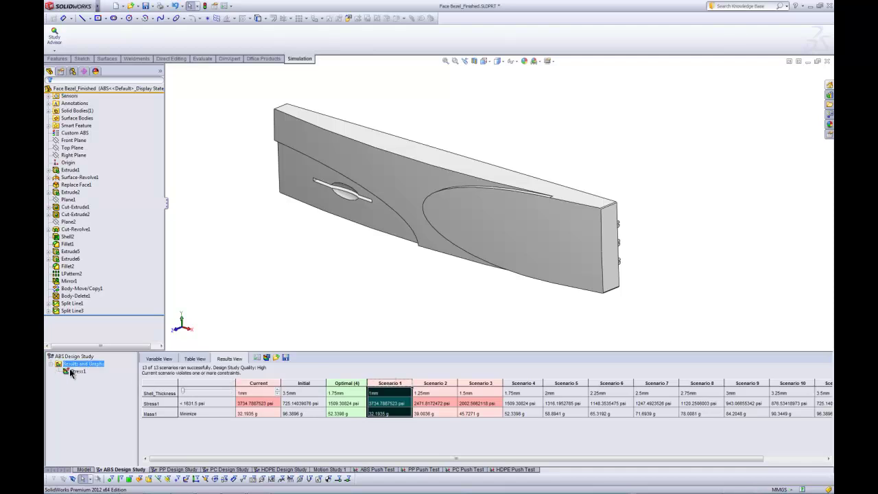
left_click(74, 371)
double_click(74, 371)
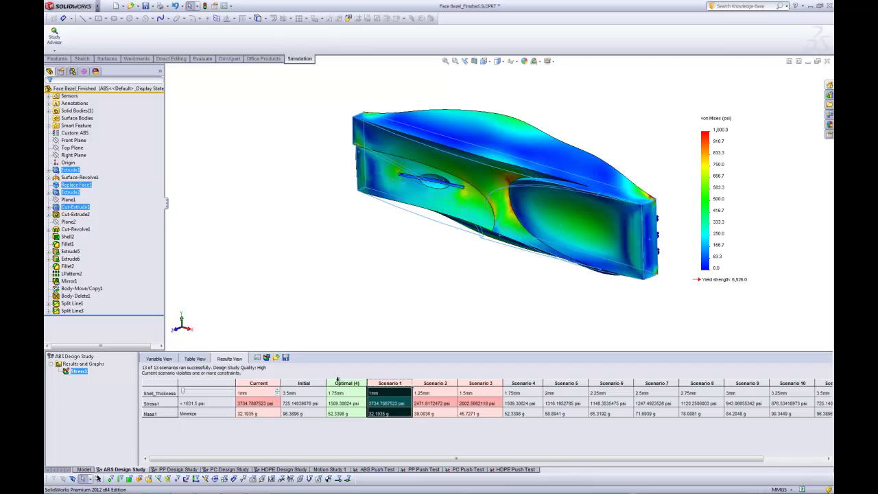
- Select the Optimal (4) scenario column to apply its 1.75 mm shell thickness
left_click(336, 381)
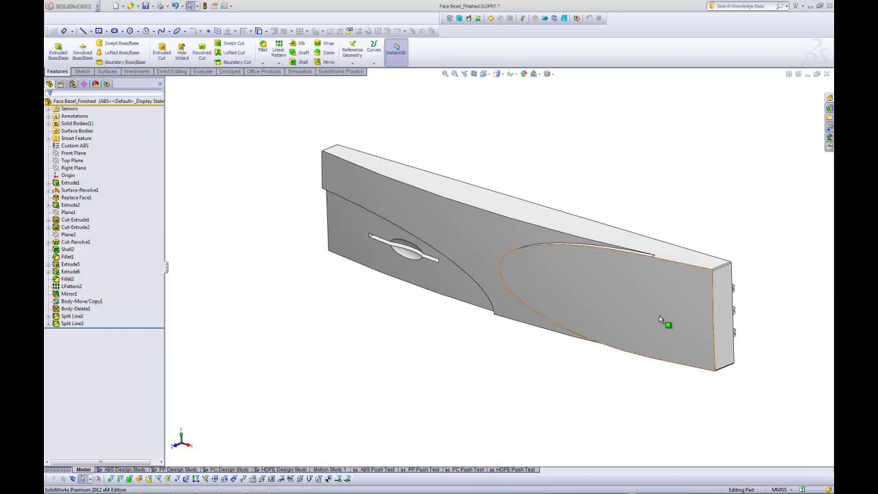
- Switch to the SolidWorks Plastics tab to show the bezel's injection study tree
left_click(108, 83)
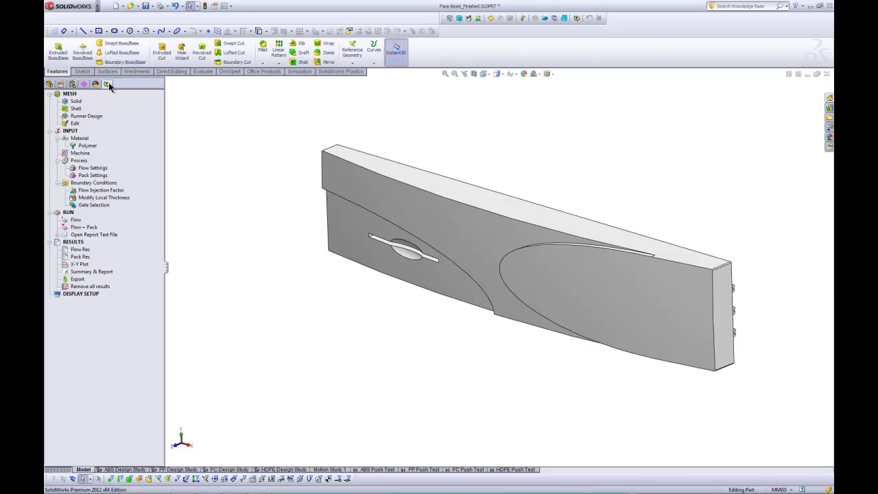
right_click(89, 147)
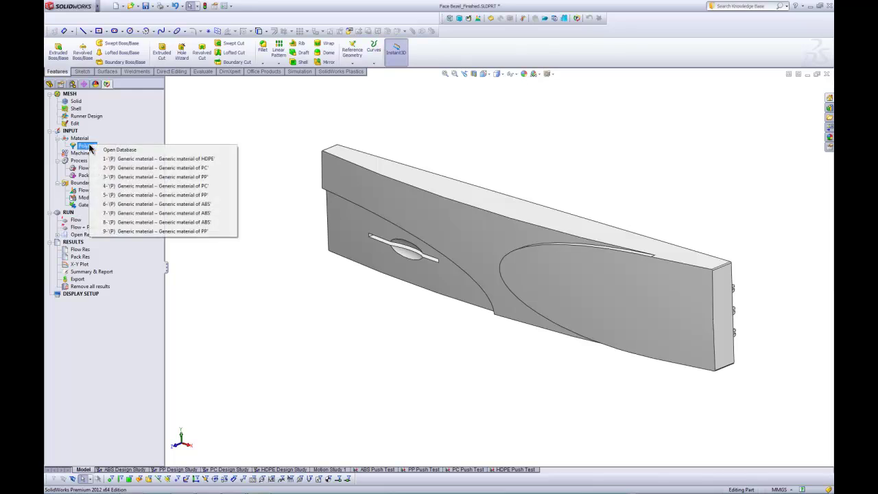
left_click(109, 151)
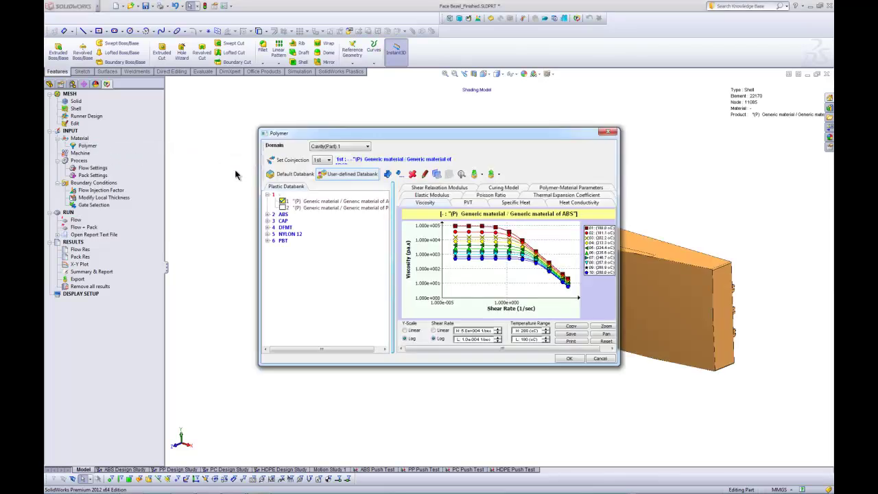
left_click(283, 176)
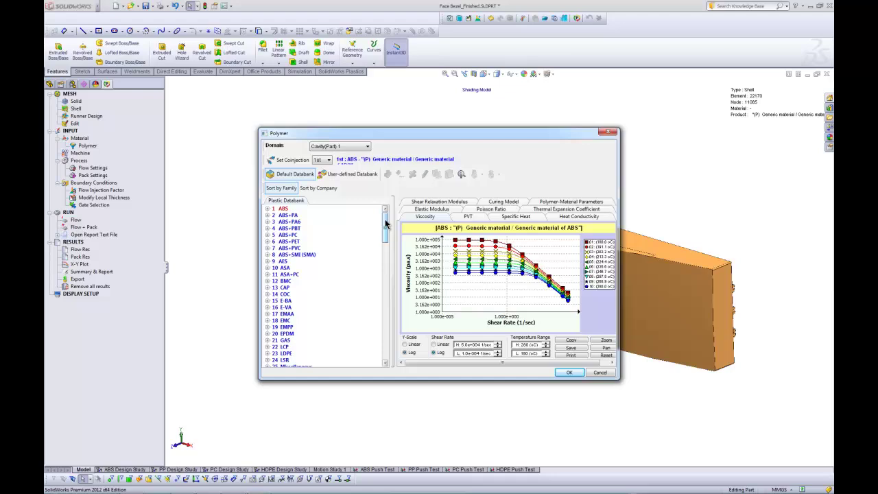
mouse_move(385, 223)
left_mouse_down()
mouse_move(385, 329)
mouse_move(395, 351)
mouse_move(376, 221)
left_mouse_up()
left_click(607, 131)
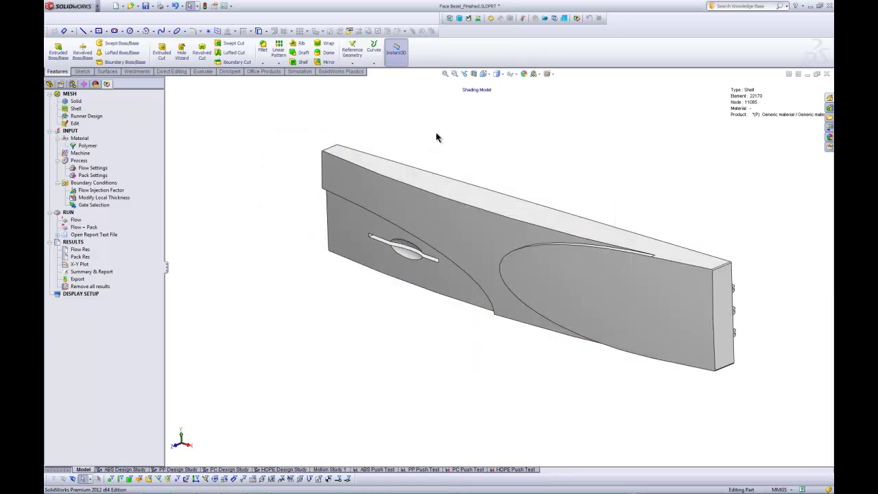
right_click(86, 154)
left_click(109, 157)
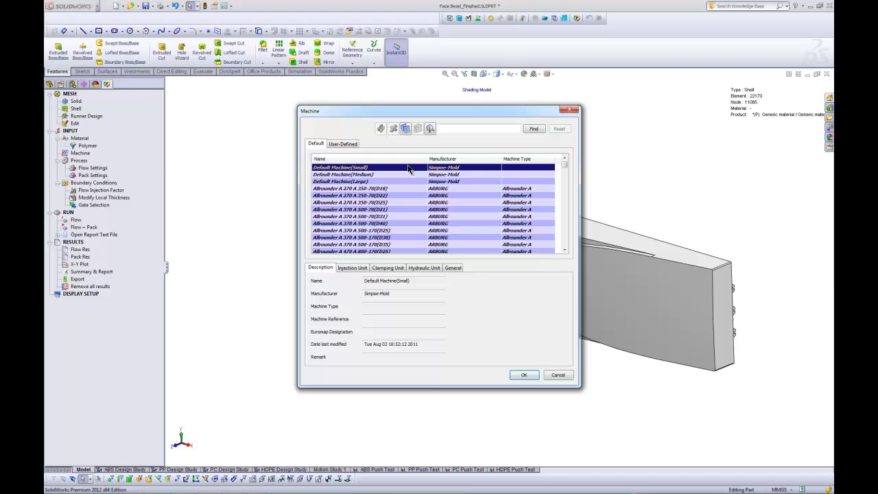
mouse_move(563, 168)
left_mouse_down()
mouse_move(563, 248)
mouse_move(561, 161)
left_mouse_up()
- Close machine settings, select Gate Selection, orbit to the bezel's hollow inside, and pick Pack Res
left_click(569, 109)
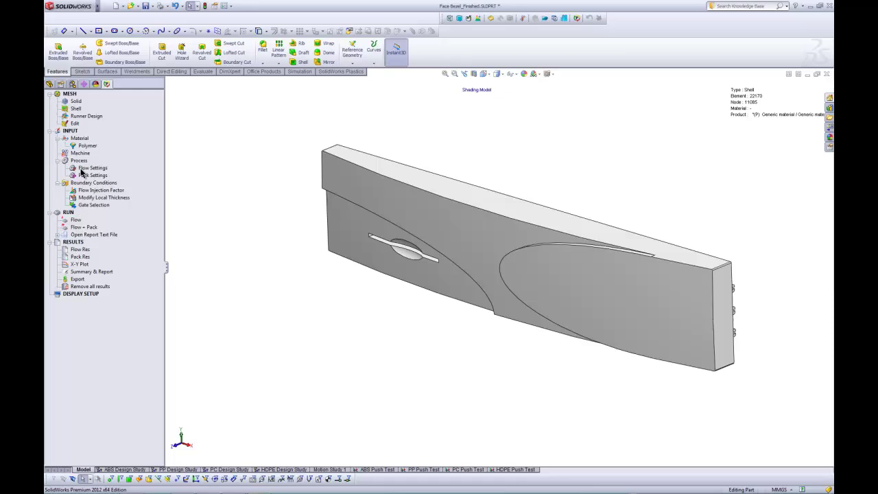
left_click(92, 206)
middle_click_drag(249, 270, 101, 340)
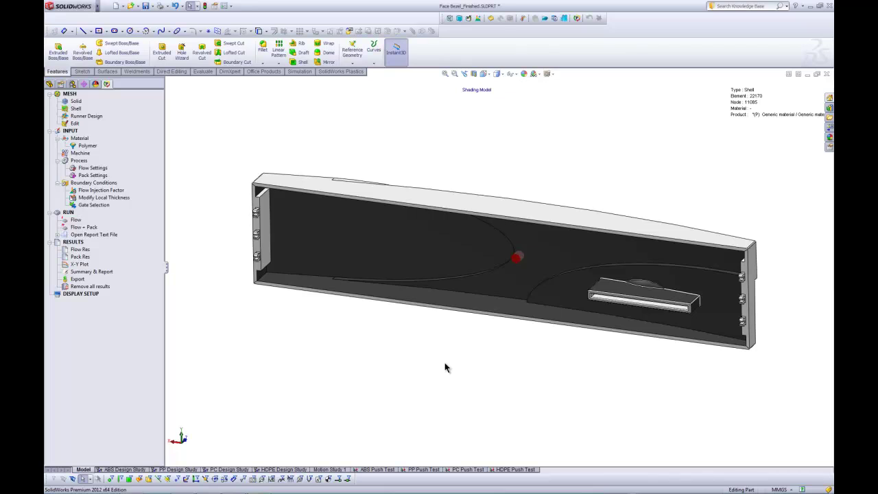
left_click(80, 257)
- Show the packing pressure plot, then animate the Fill Time flow result (0.0123–2.4167 sec)
left_click(80, 256)
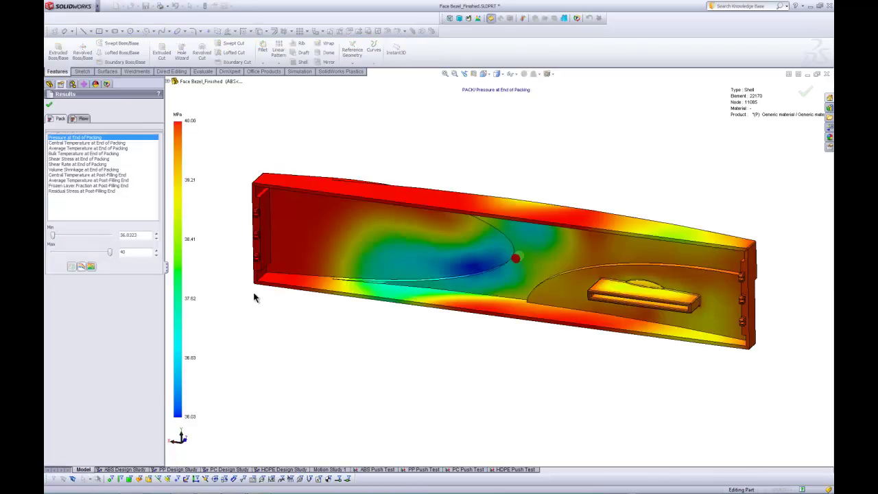
middle_click_drag(253, 296, 424, 369)
left_click(82, 119)
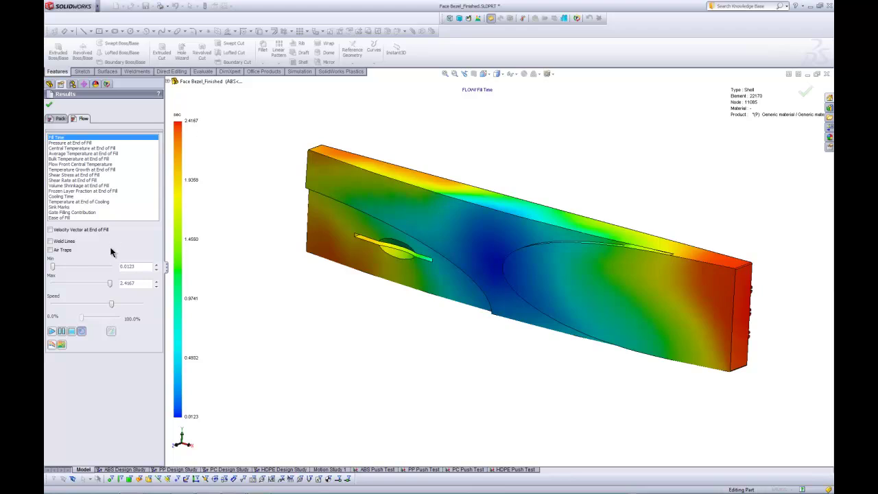
left_click(53, 332)
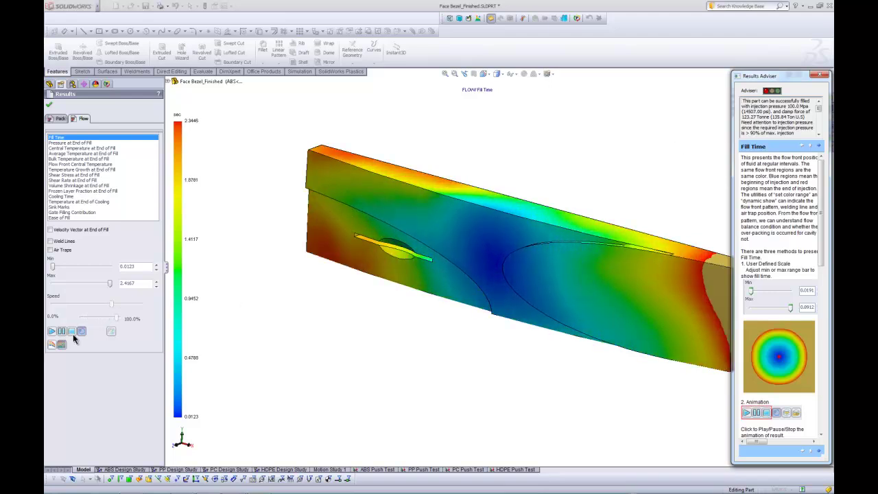
- Close the Results Adviser, reopen Flow Res, and plot Volume Shrinkage then Cooling Time
left_click(819, 74)
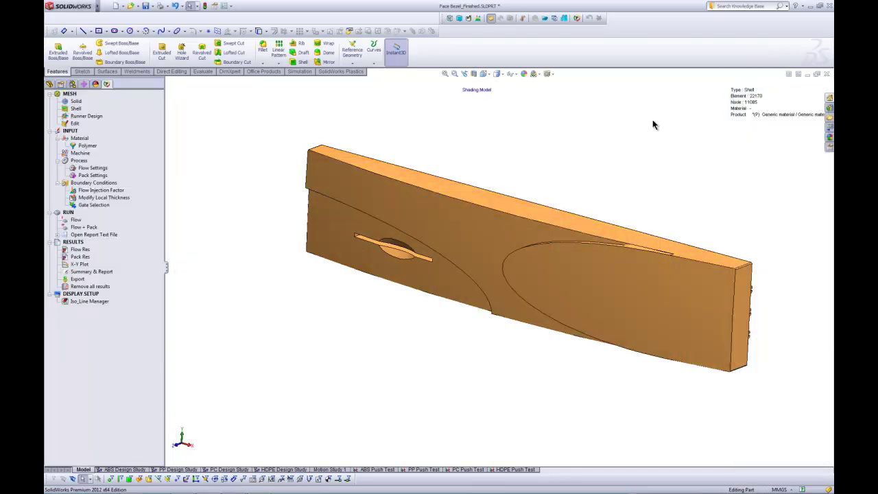
double_click(75, 250)
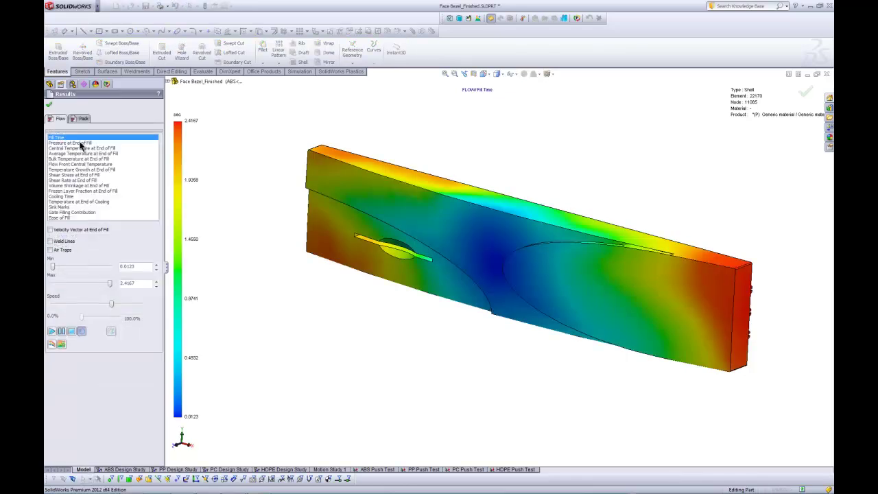
left_click(71, 186)
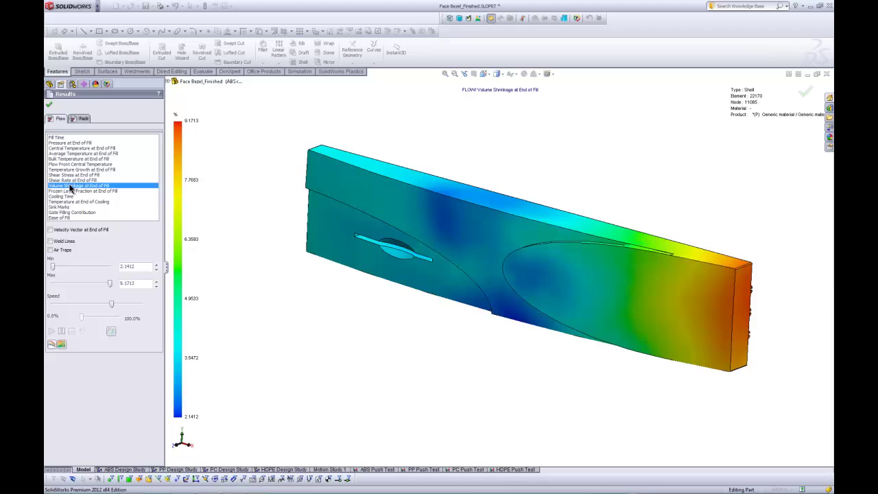
left_click(68, 197)
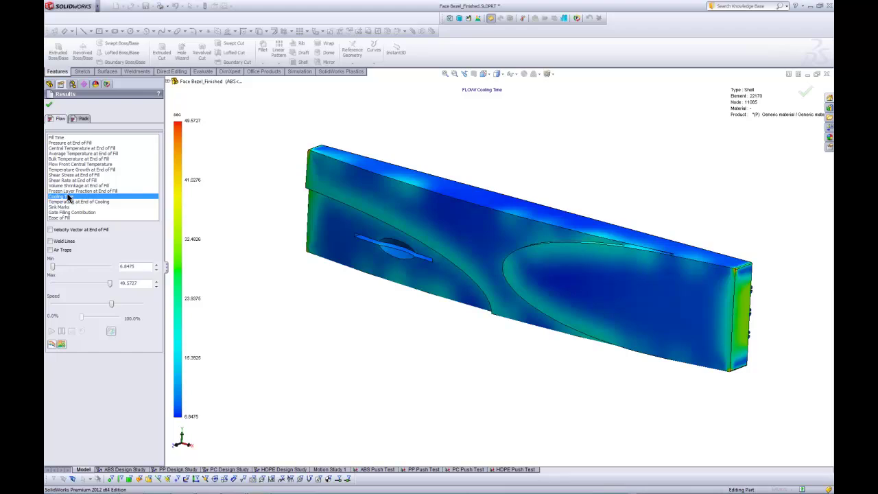
- Plot Sink Marks, then switch to Ease of Fill, which shows the bezel's far end in yellow and red
left_click(65, 206)
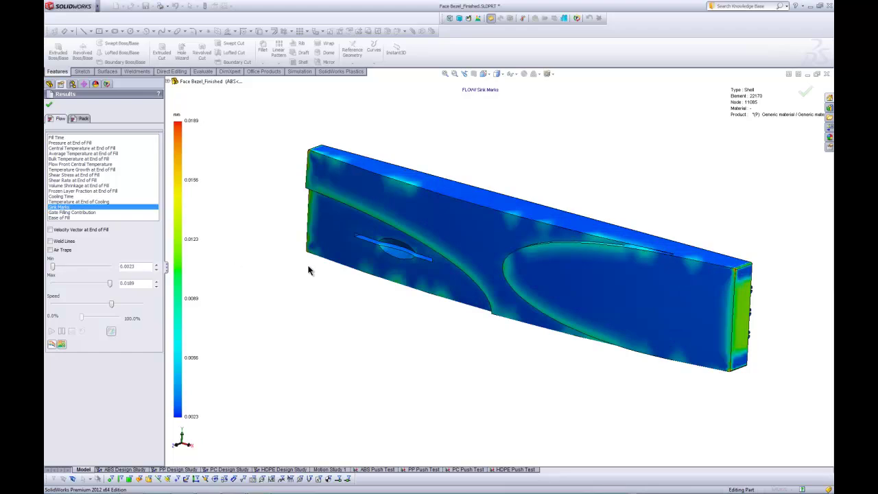
middle_click_drag(309, 270, 275, 280)
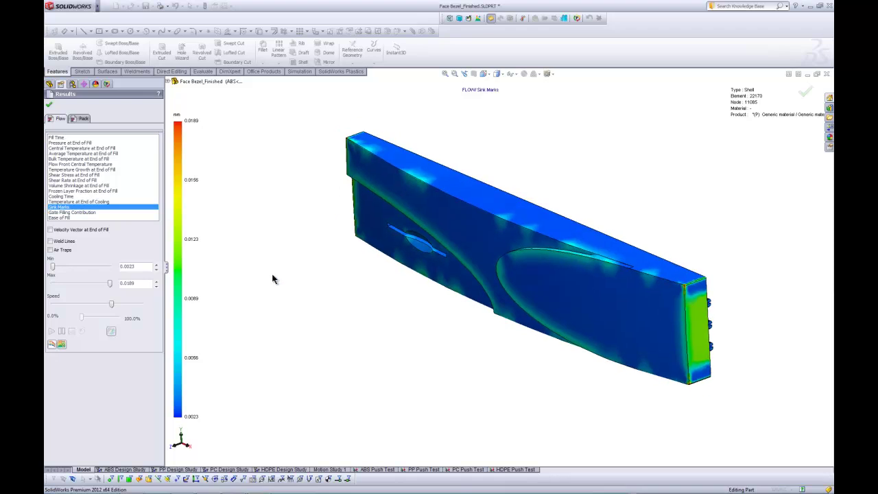
left_click(86, 218)
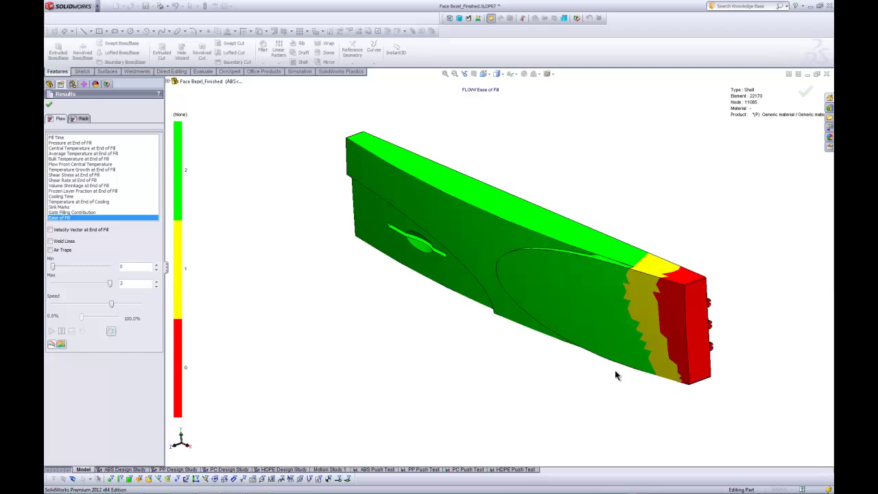
- Replace the weld-line overlay with air traps on the Ease of Fill plot, inspecting the part's underside and top
left_click(50, 241)
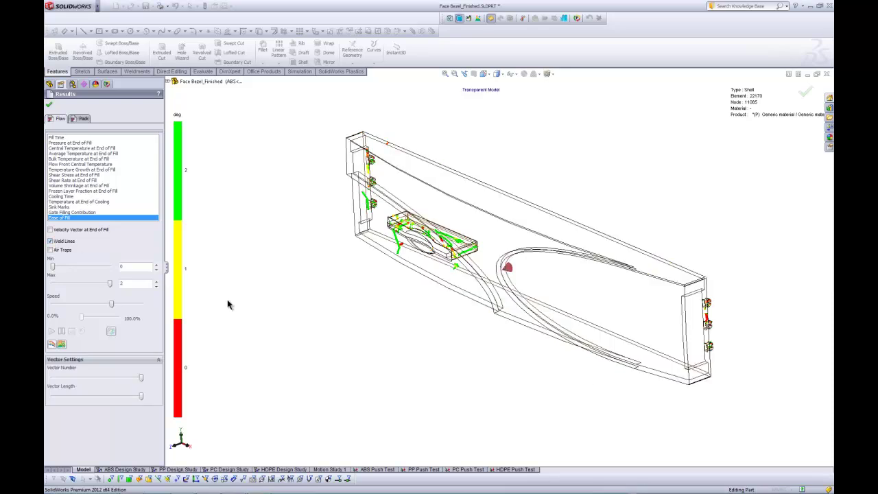
middle_click_drag(300, 315, 318, 276)
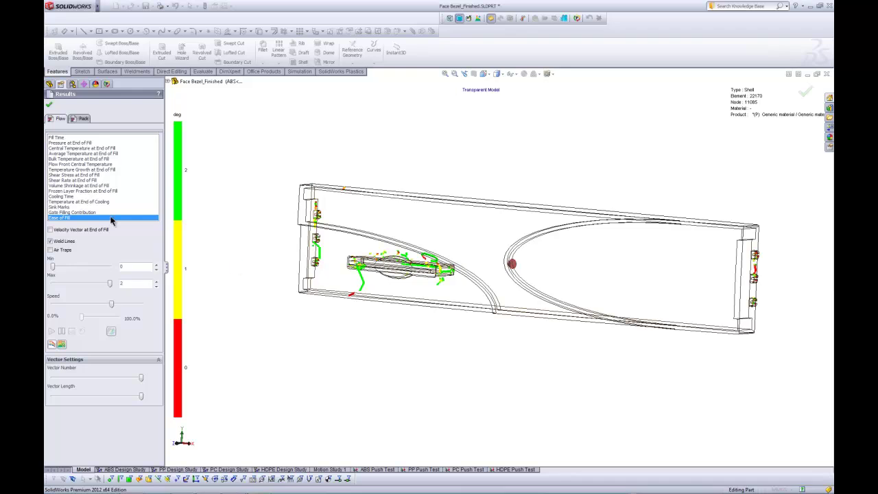
left_click(50, 241)
left_click(50, 249)
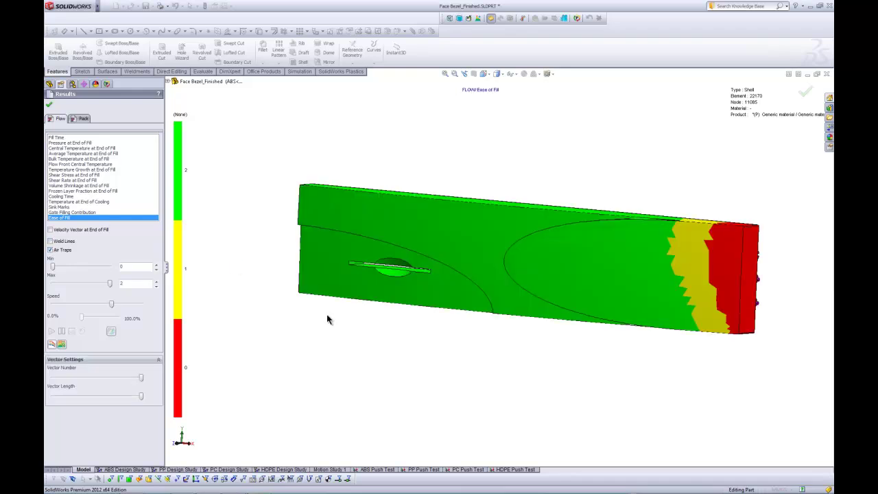
middle_click_drag(328, 319, 231, 325)
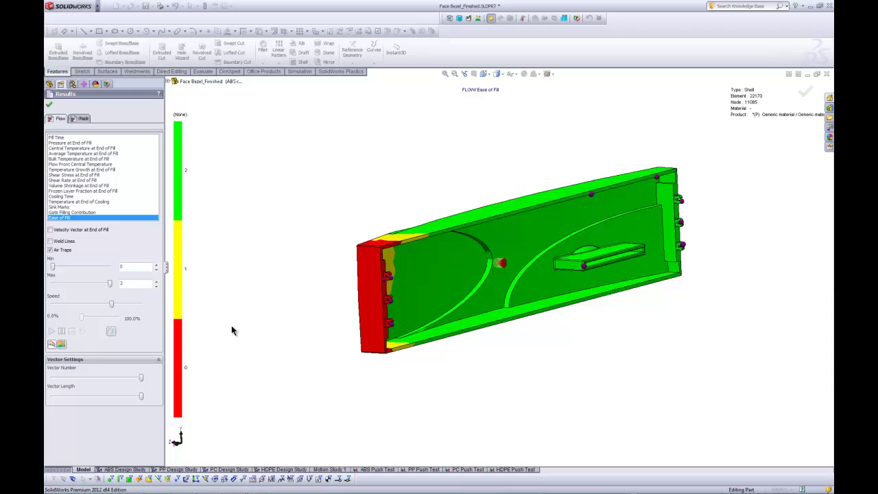
middle_click_drag(231, 325, 320, 341)
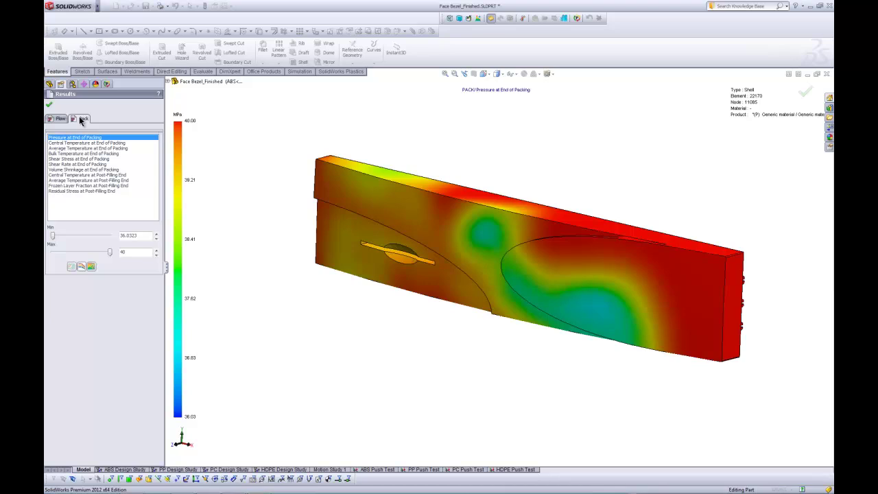
- Plot Volume Shrinkage at End of Packing, then Residual Stress at Post-Filling End
left_click(73, 169)
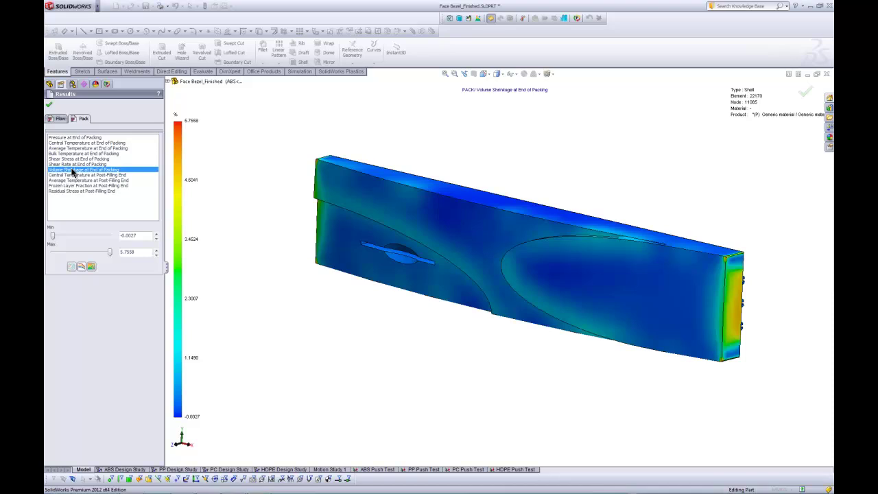
left_click(72, 191)
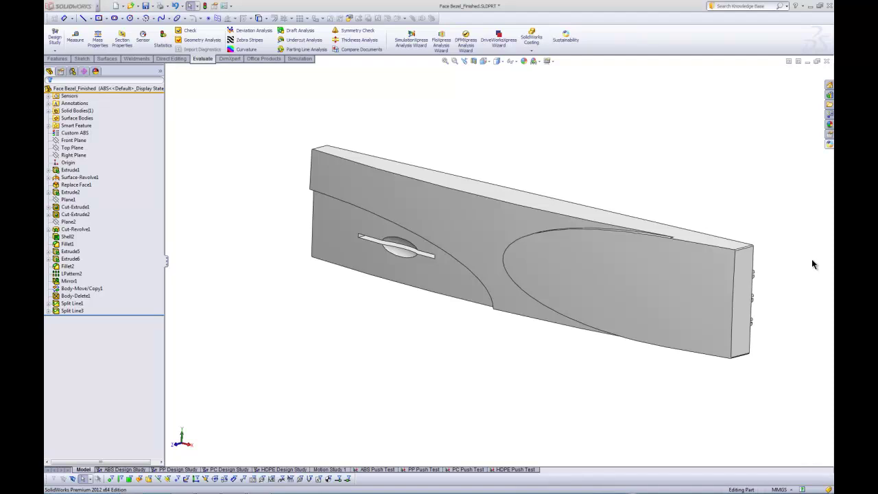
- Open the Sustainability assessment and review its settings: ABS, 52.34 g, injection molded in Asia
left_click(829, 145)
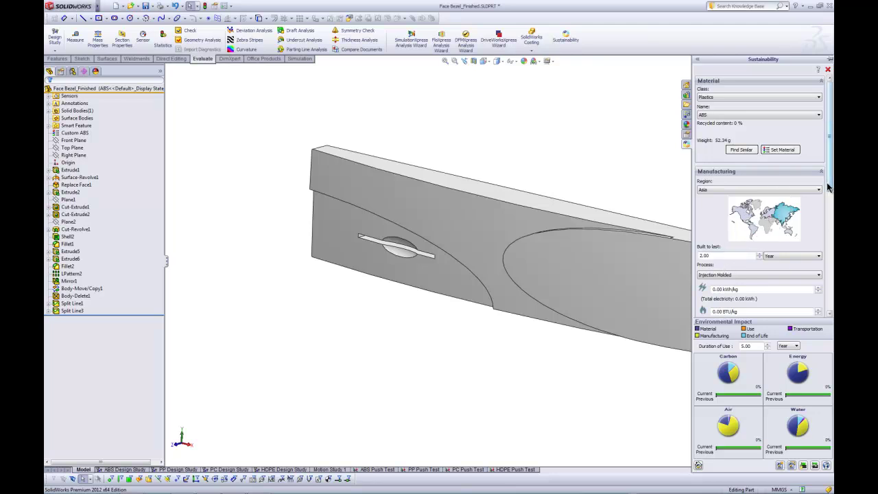
left_click_drag(828, 186, 830, 222)
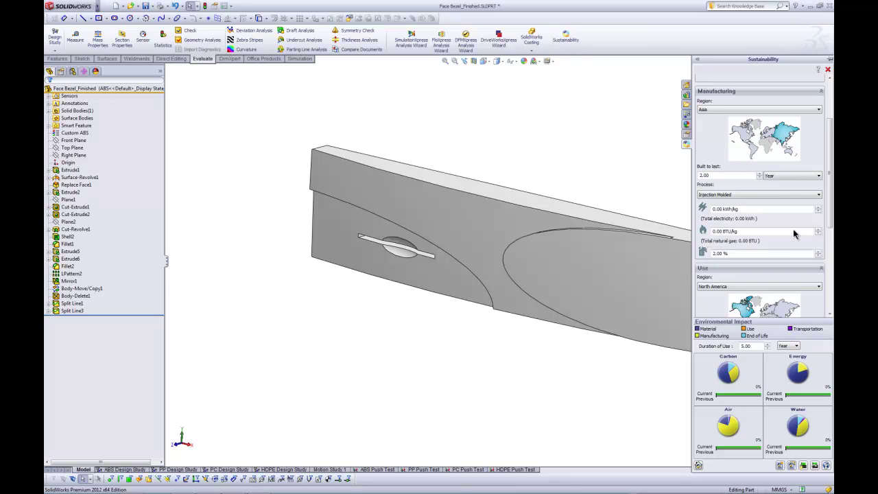
left_click_drag(831, 218, 831, 304)
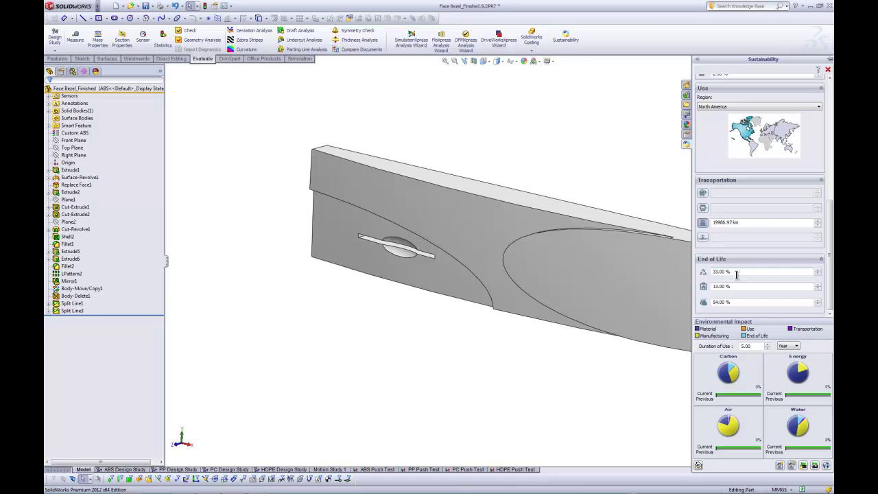
- Review the carbon footprint, energy, air and water impact charts for the ABS bezel
mouse_move(727, 370)
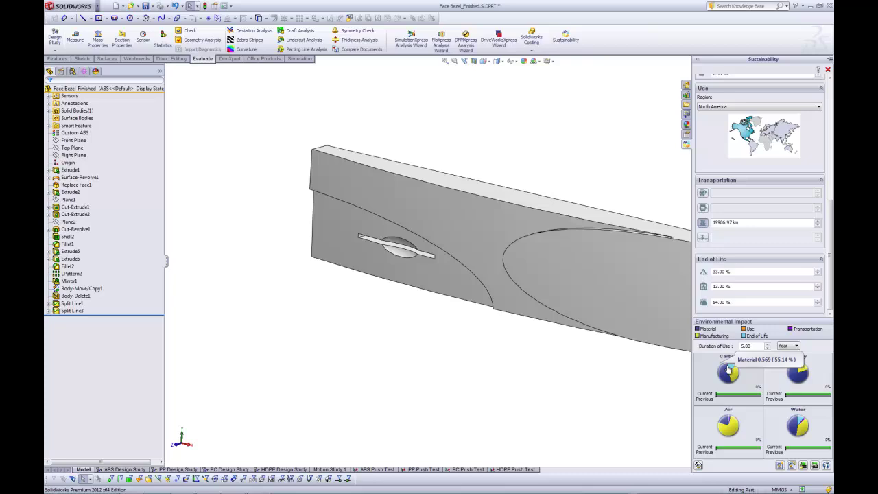
mouse_move(751, 415)
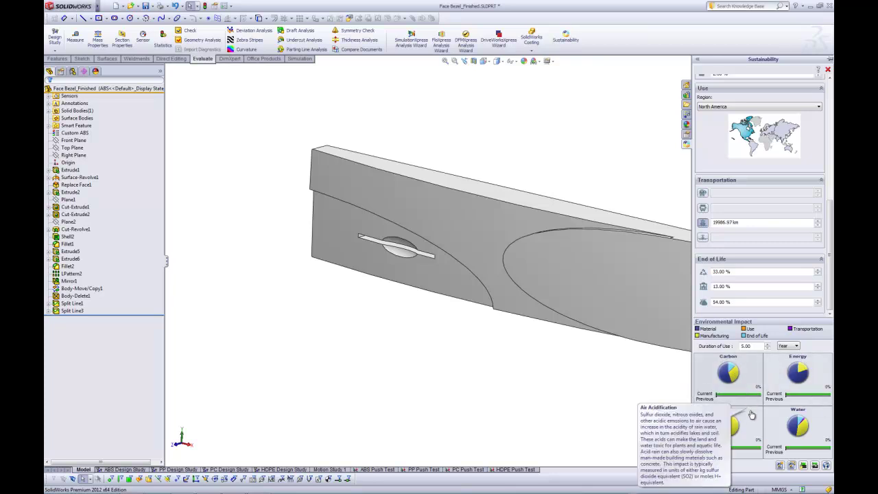
mouse_move(794, 412)
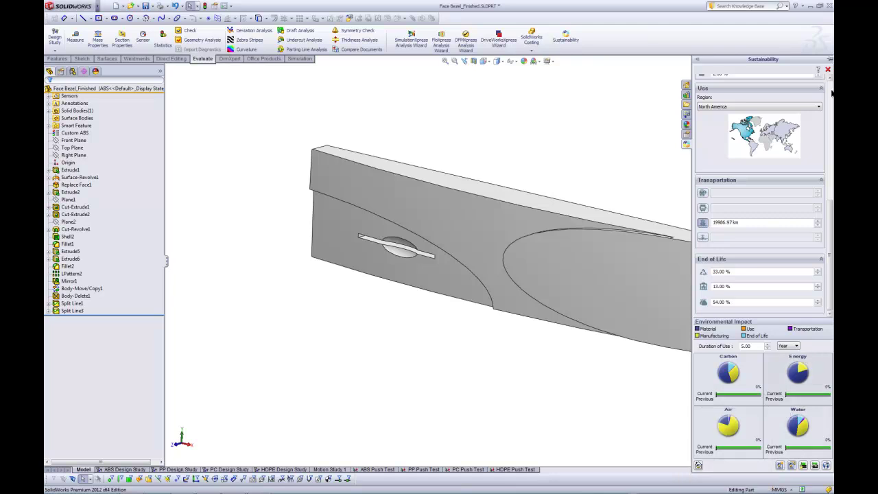
scroll(831, 93, "up", 2)
scroll(832, 92, "up", 8)
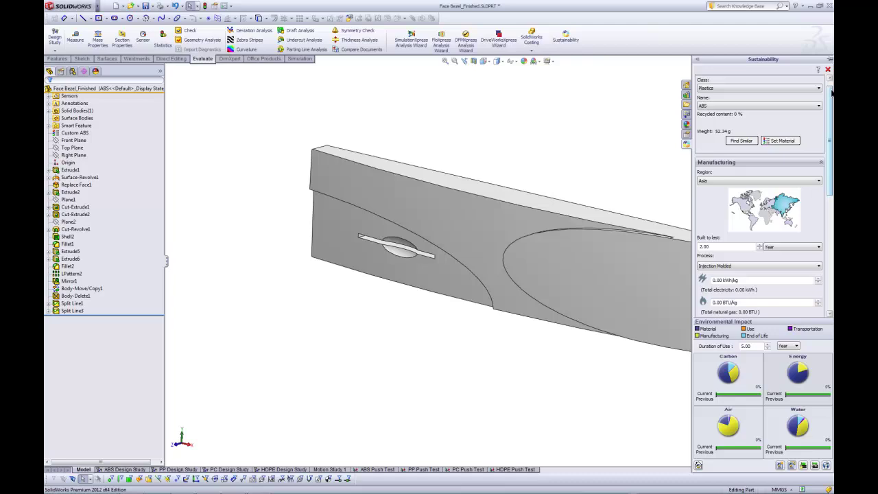
- Search for materials similar to ABS, limited to Plastics with an equal elastic modulus
left_click(743, 140)
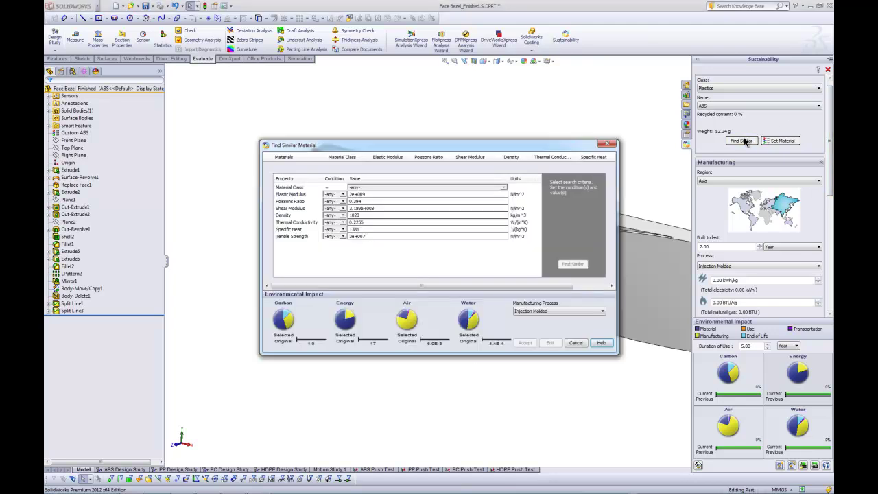
left_click(503, 188)
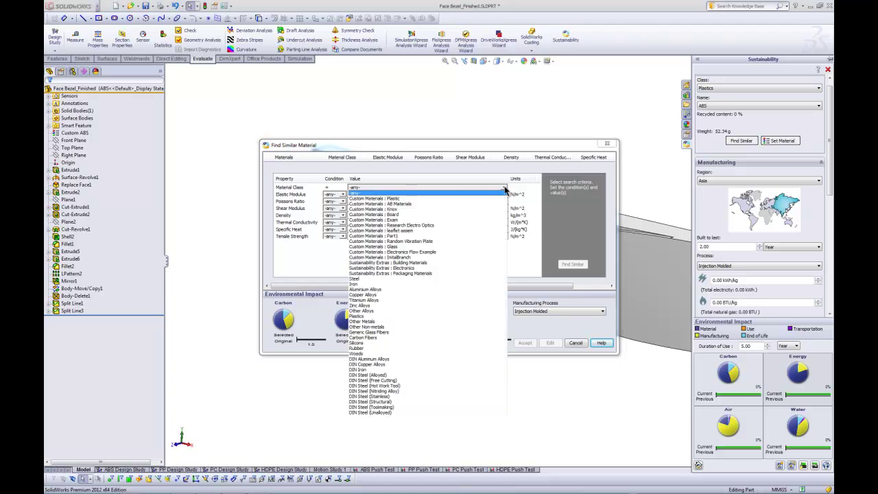
left_click(384, 316)
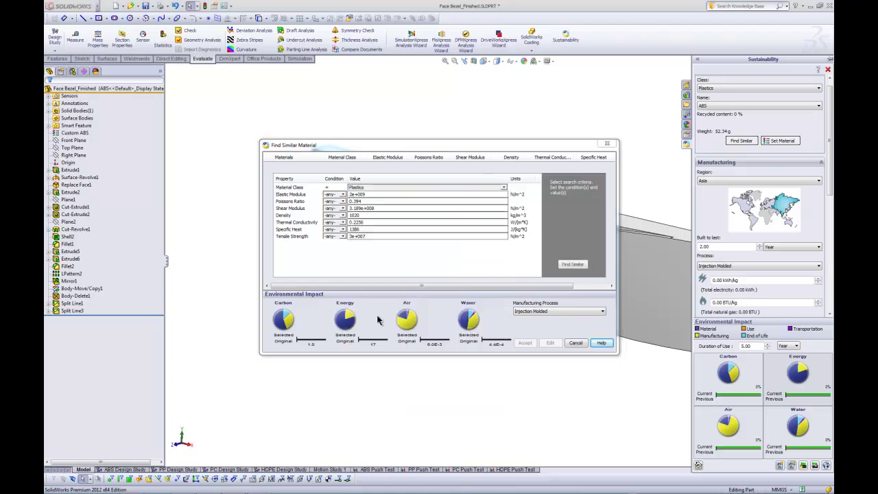
left_click(335, 215)
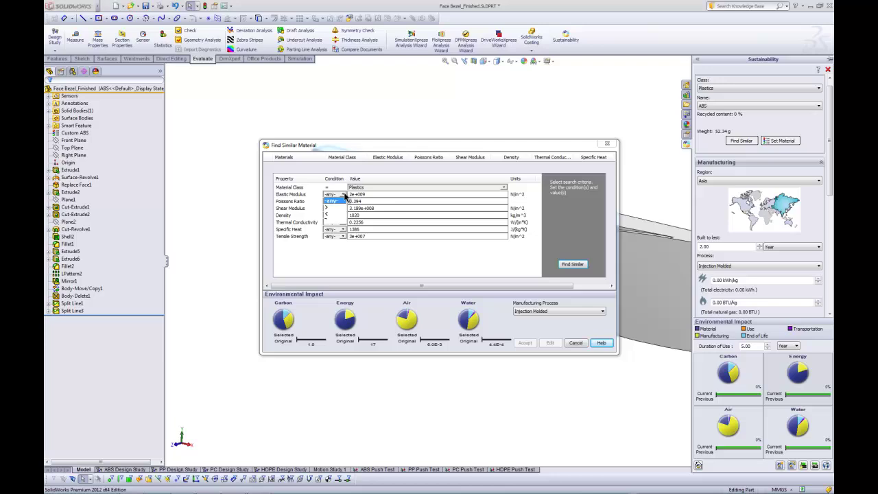
left_click(334, 221)
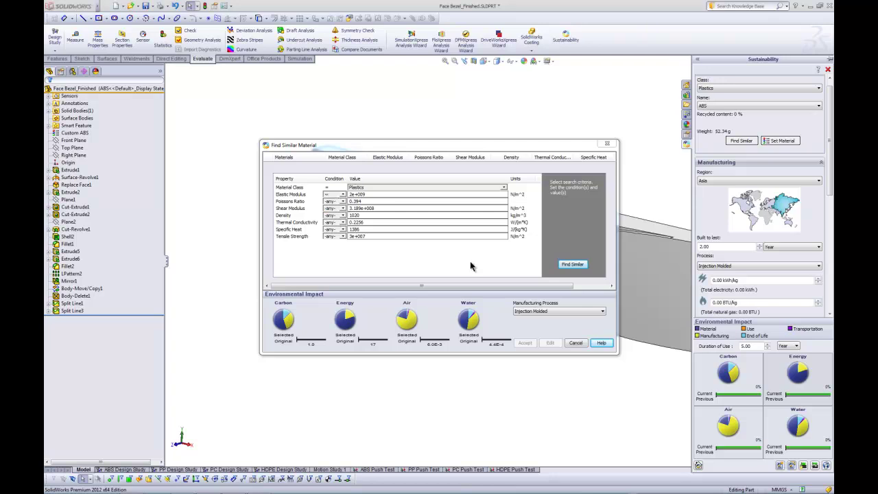
left_click(571, 265)
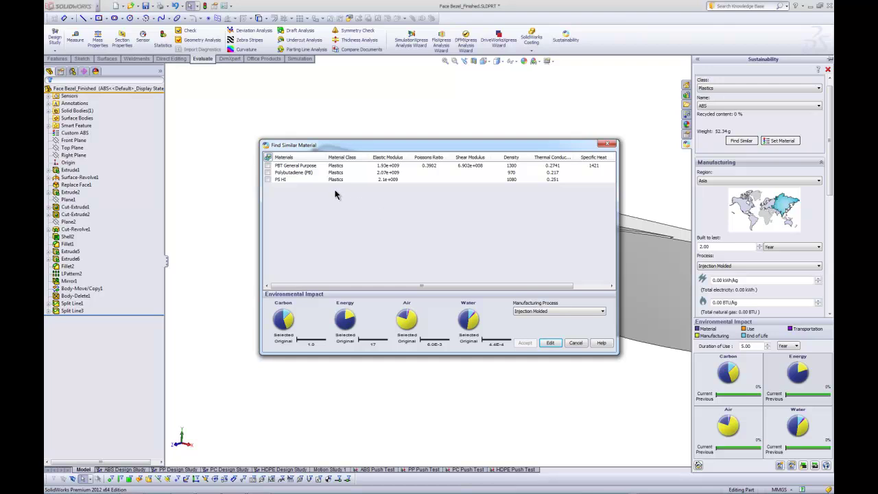
- Compare the environmental impact of PBT General Purpose, Polybutadiene (PB) and PS HI against ABS
left_click(314, 167)
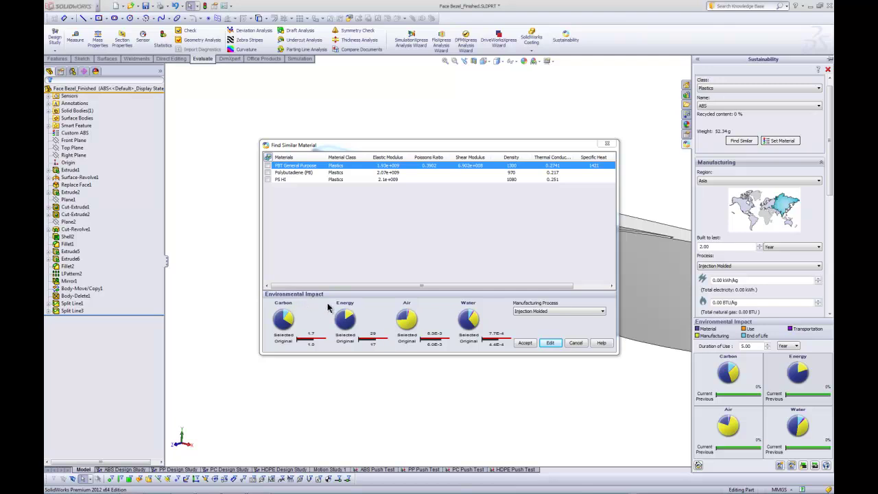
left_click(312, 172)
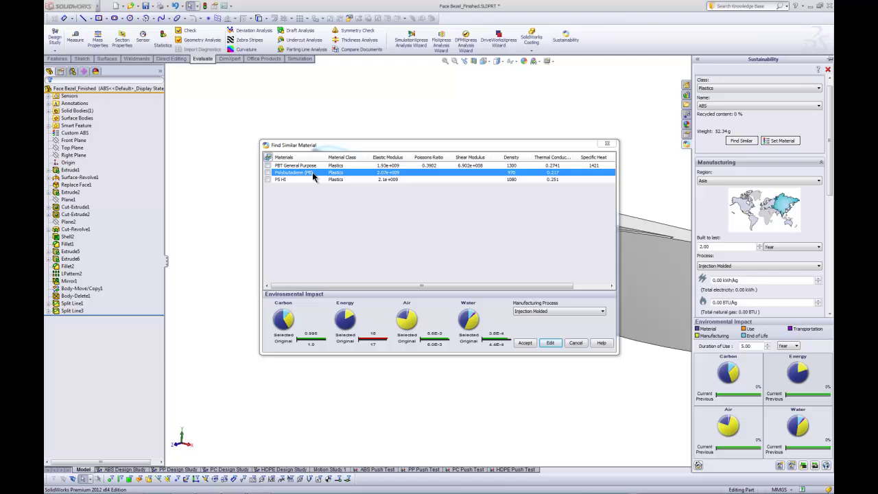
left_click(311, 181)
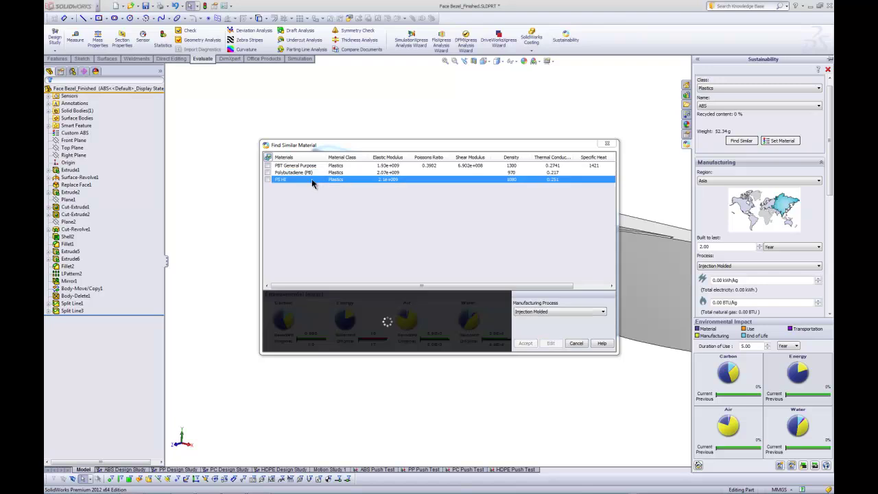